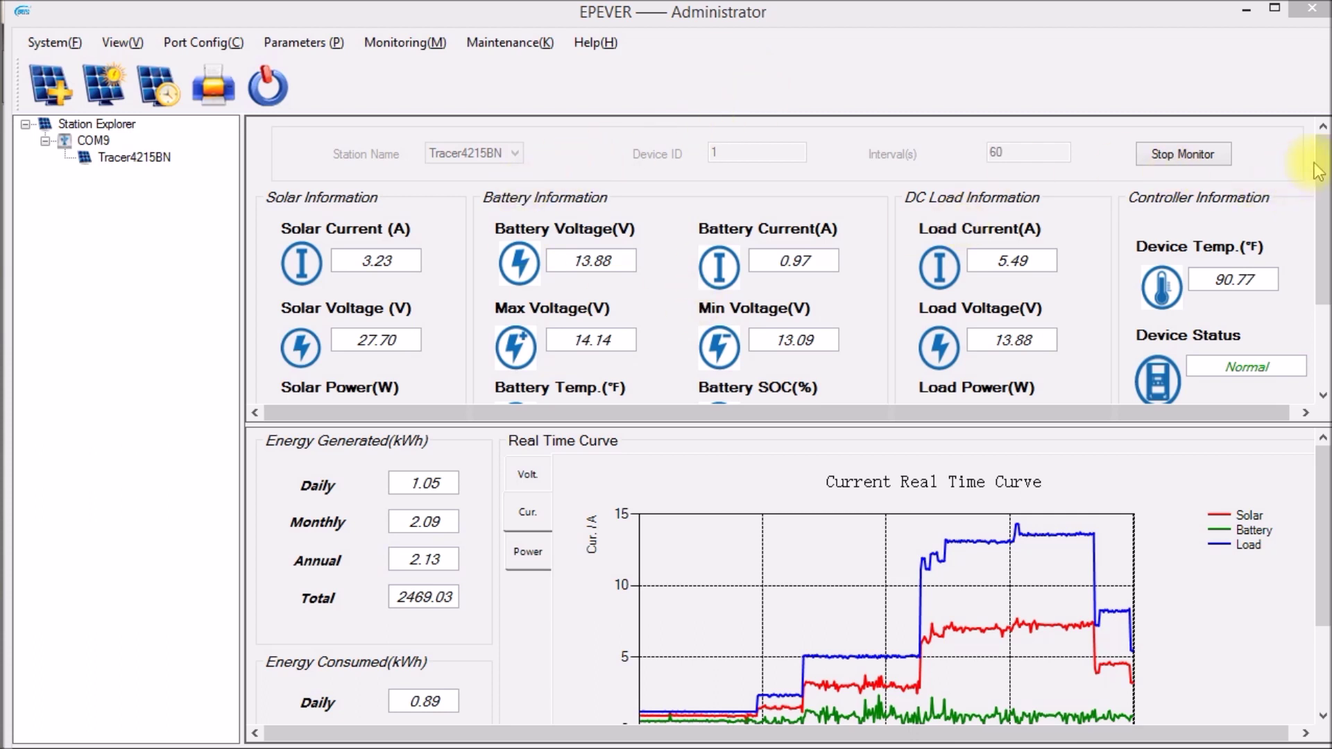
Step: Scroll the upper EPEVER panel to show solar power 88.22 W, battery SOC 100% and load power 75.75 W
left_click_drag(1324, 162, 1325, 200)
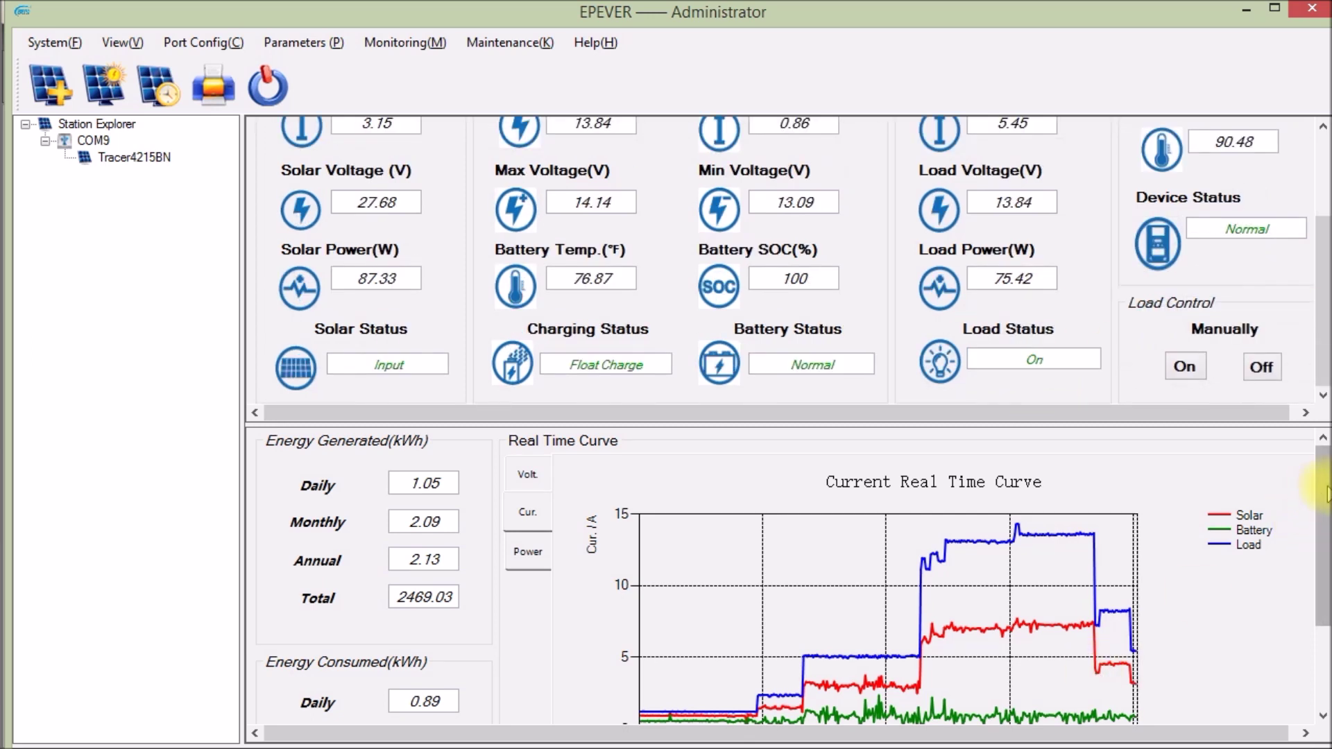
Step: Scroll down to show the Input, Float Charge, Normal and On status fields and the full current curve
scroll(1321, 517, "down", 1)
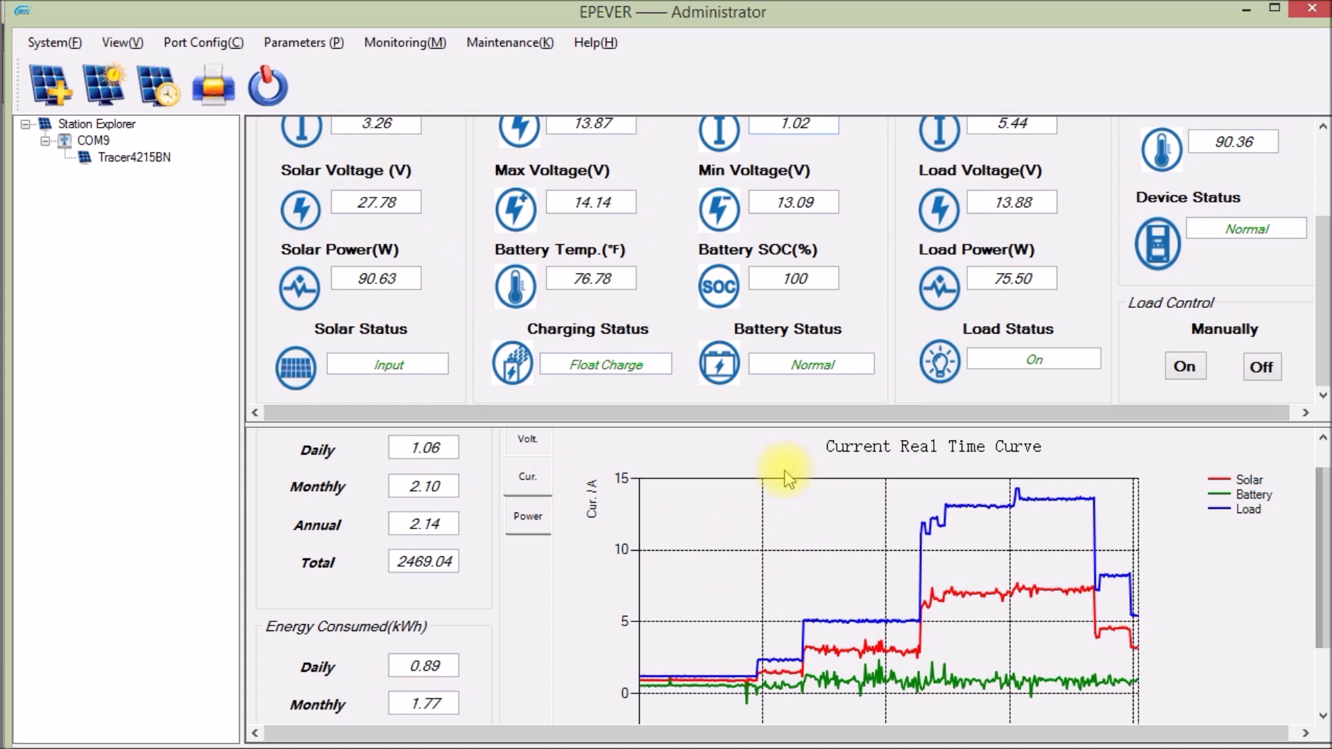
Step: Minimize the EPEVER monitor window to bring SolarPower into view
left_click(1248, 11)
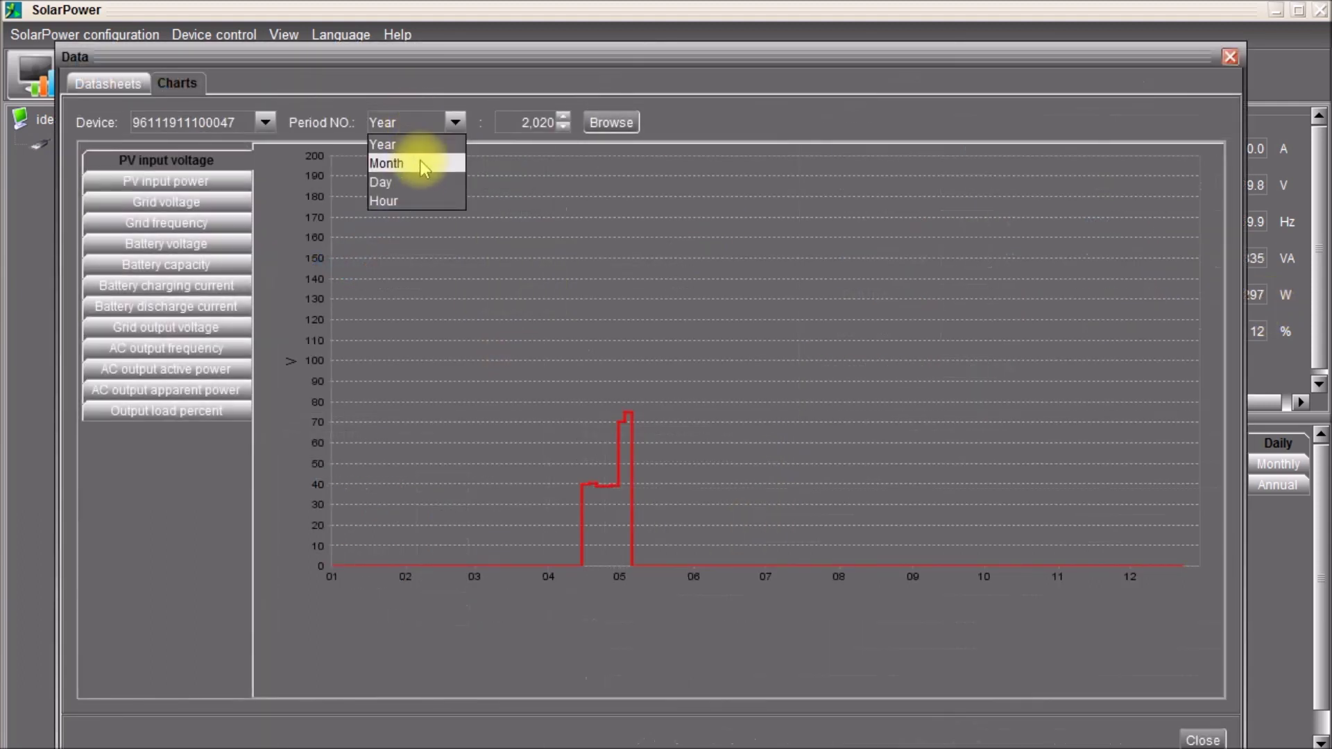
Step: Set the chart period to Day for 2020-05-03 to show hourly PV input voltage
left_click(419, 183)
Step: Load the 2020-05-03 chart and plot PV input power, peaking near 750 W
left_click(662, 123)
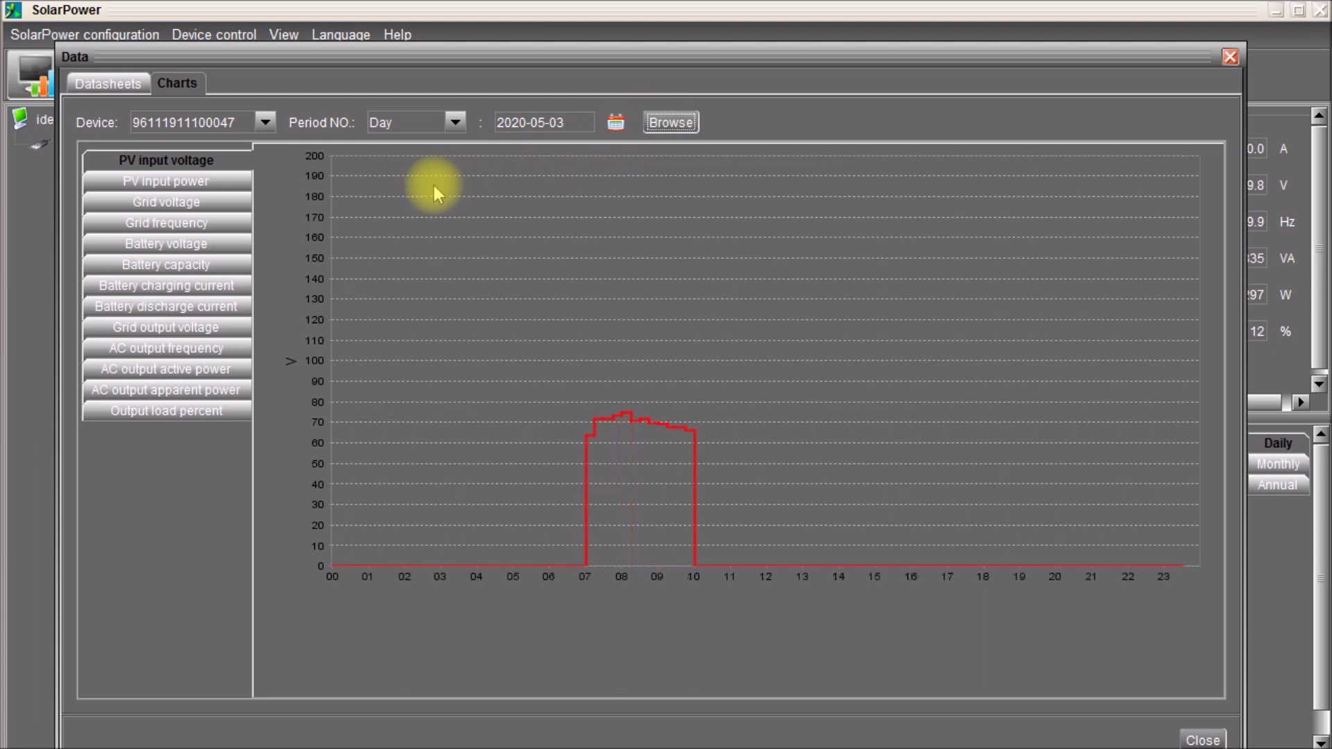
left_click(174, 180)
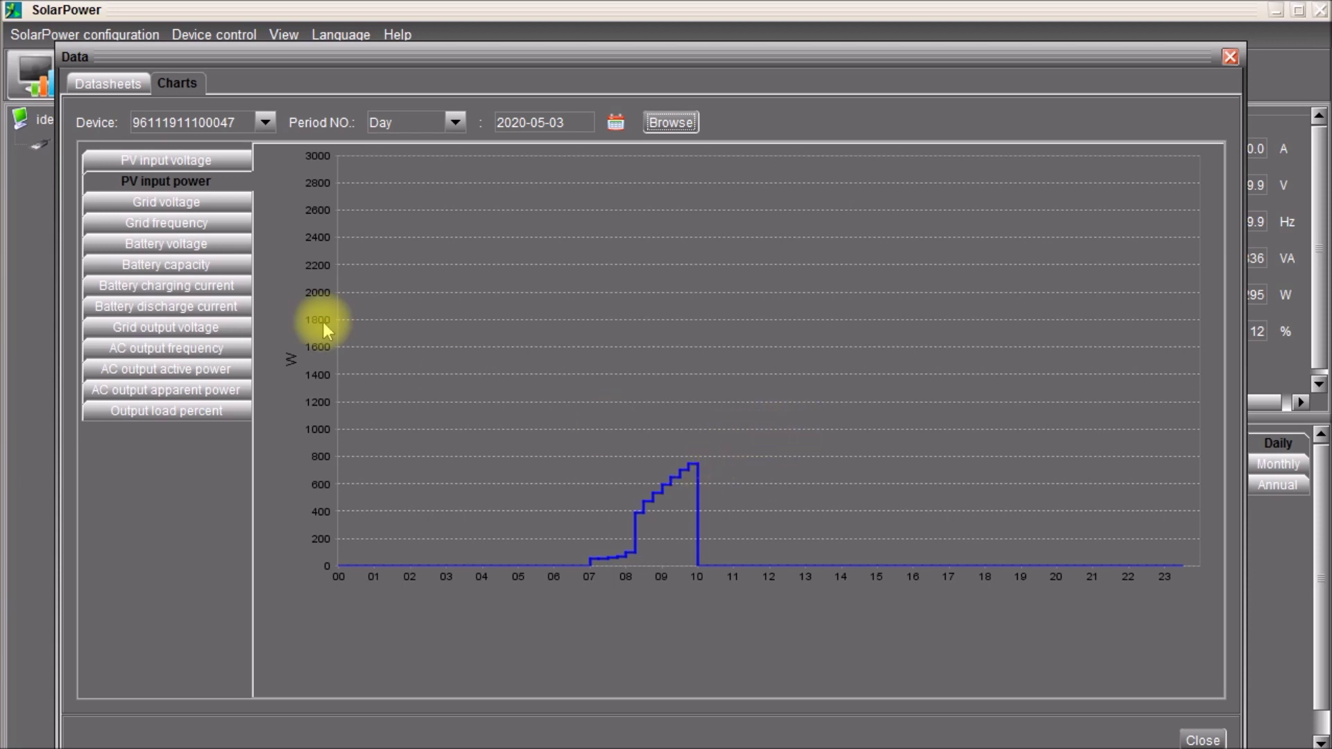
Step: Switch the 2020-05-03 chart back to PV input voltage, about 63–75 V
left_click(196, 160)
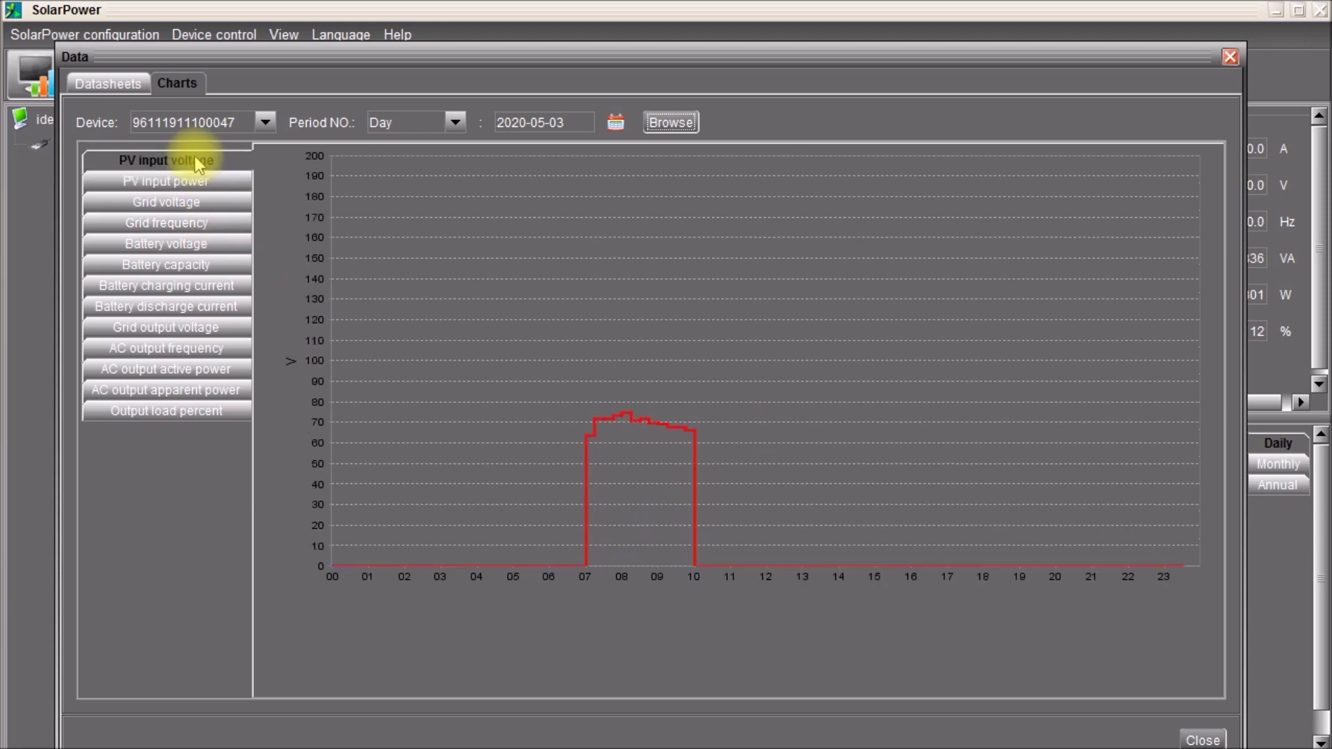